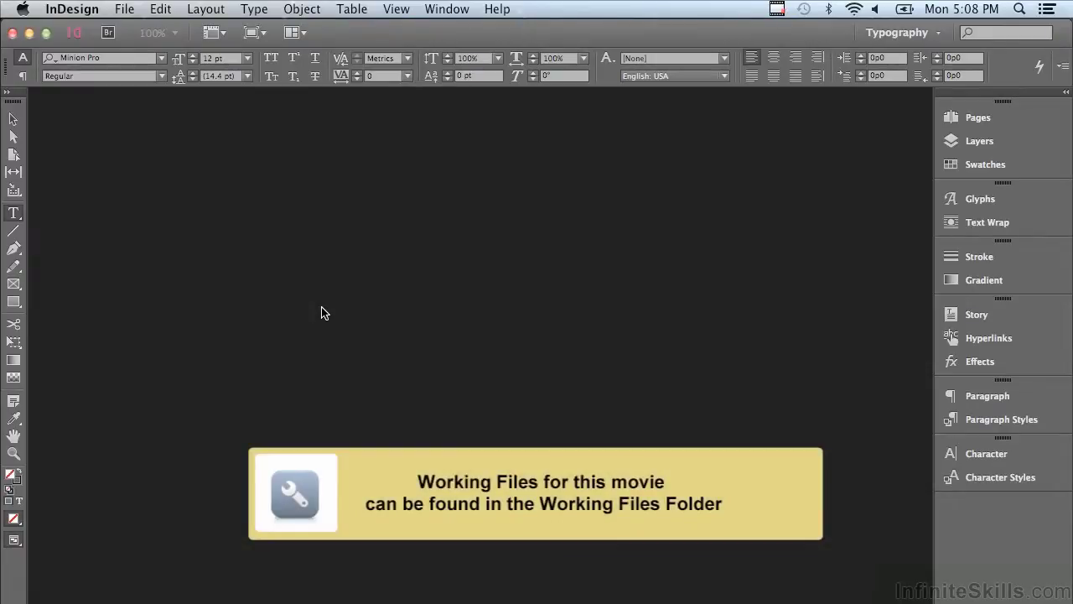
# Step: Open the document Paragraph Panel.indd from the Chapter 7 working files folder
pyautogui.click(117, 15)
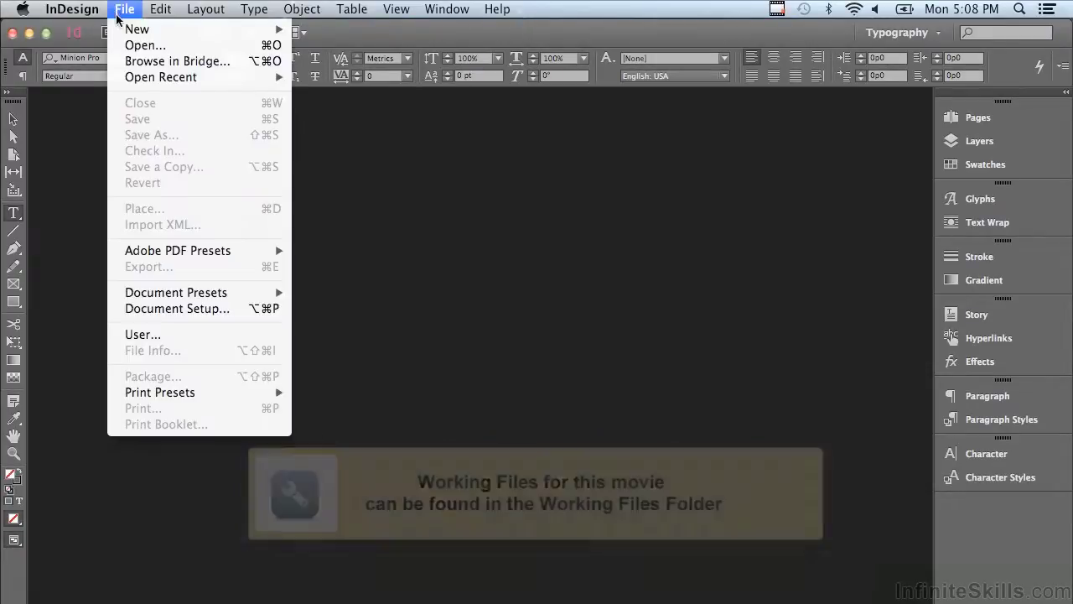
pyautogui.click(145, 45)
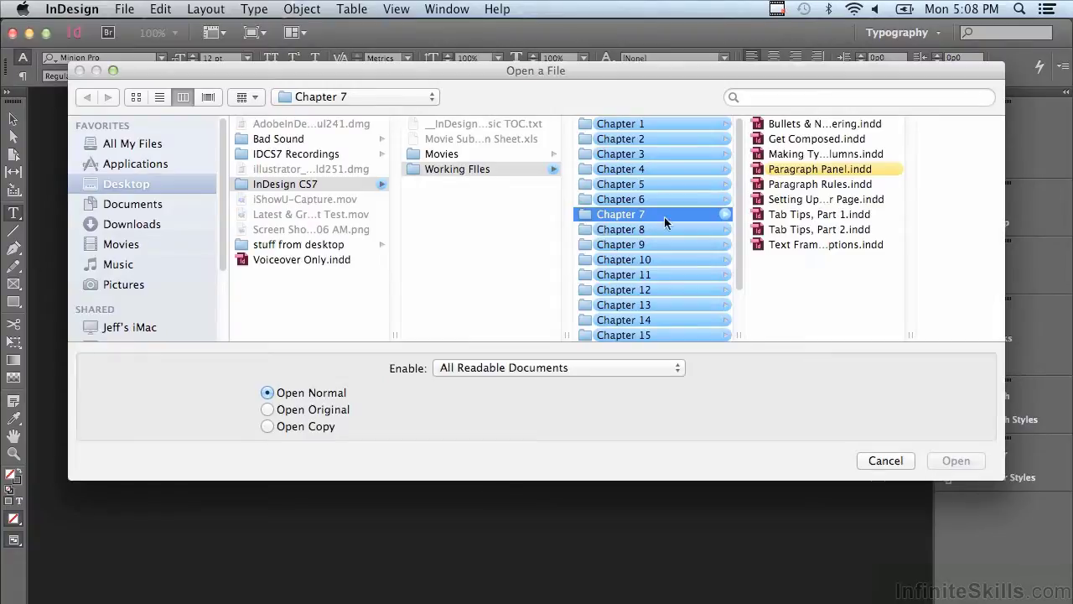
pyautogui.click(801, 172)
pyautogui.click(941, 460)
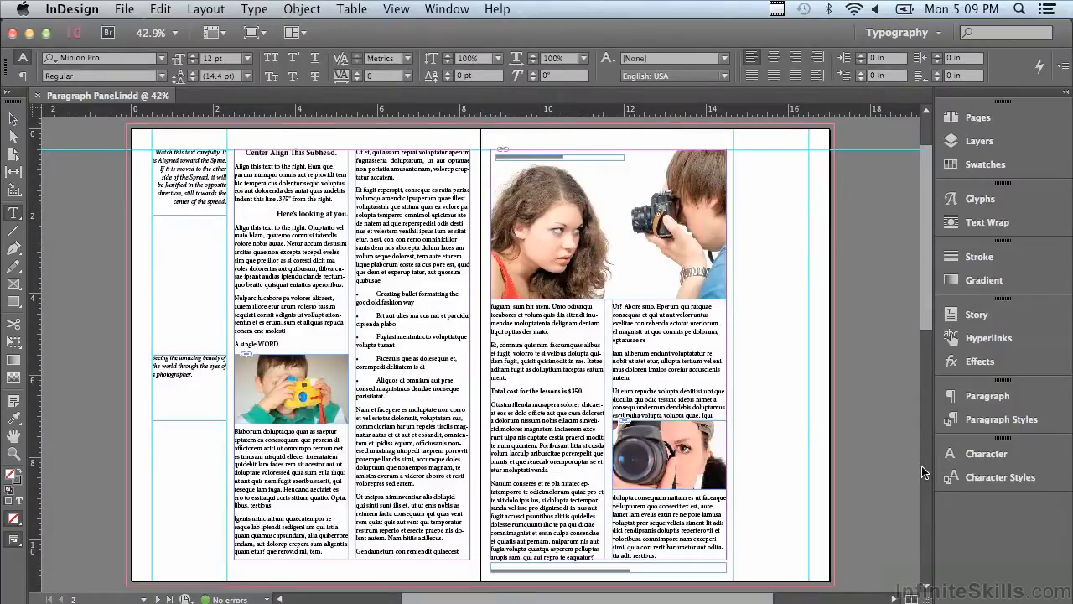
# Step: Display the Paragraph settings and center-align the subhead "Here's looking at you." on the spread's first page
pyautogui.click(987, 397)
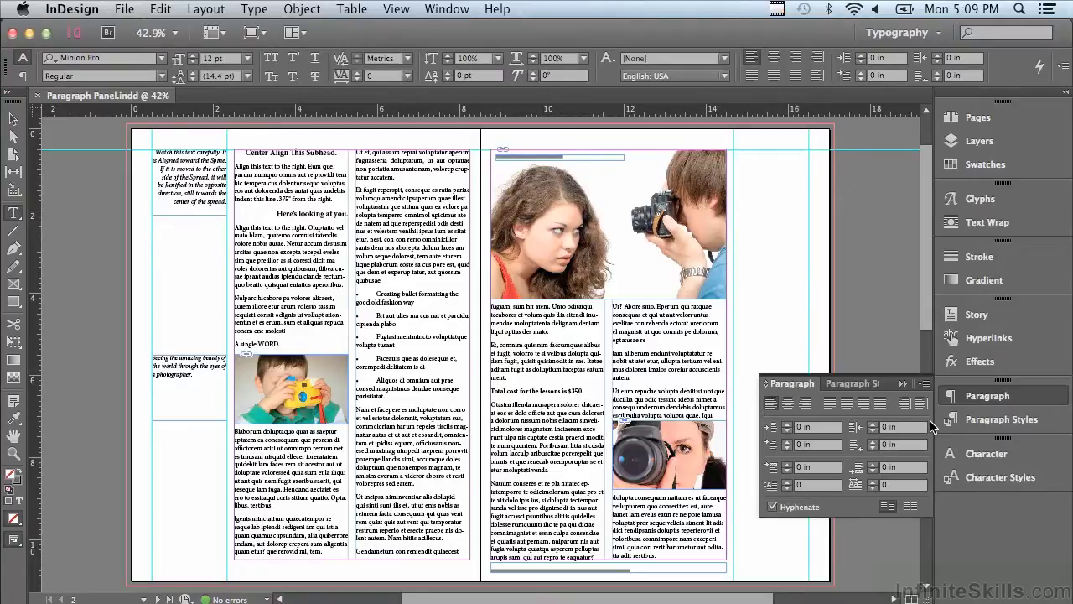
pyautogui.click(14, 453)
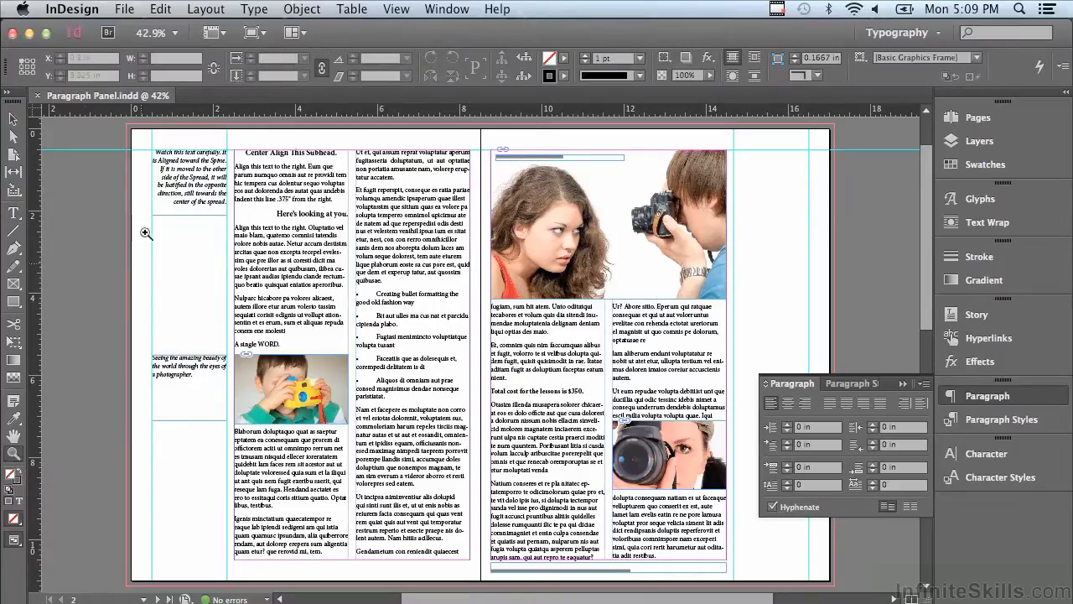
pyautogui.moveTo(121, 129); pyautogui.dragTo(488, 297)
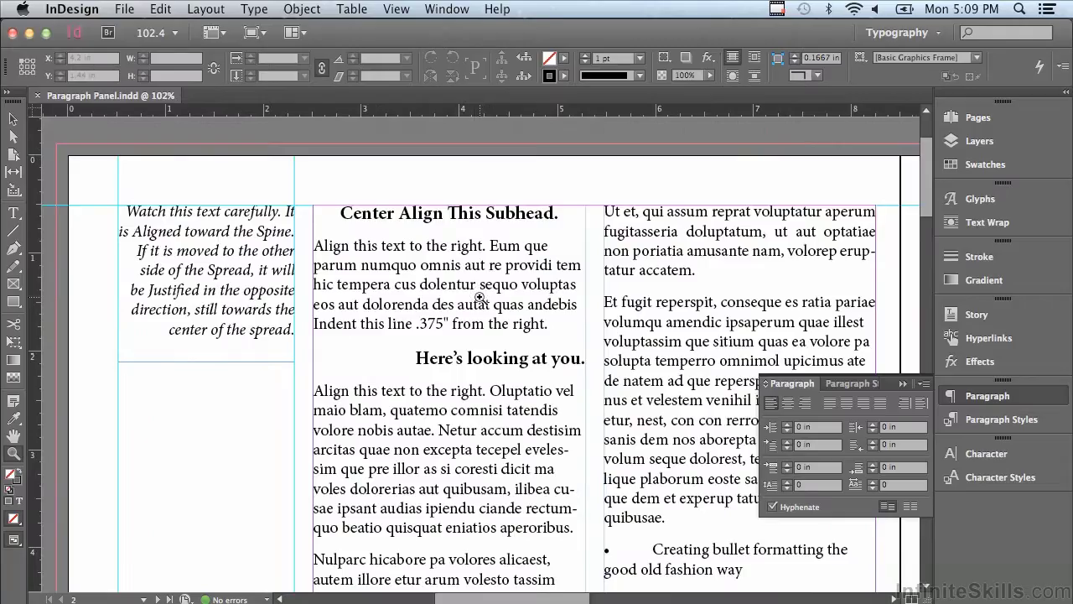
pyautogui.click(19, 220)
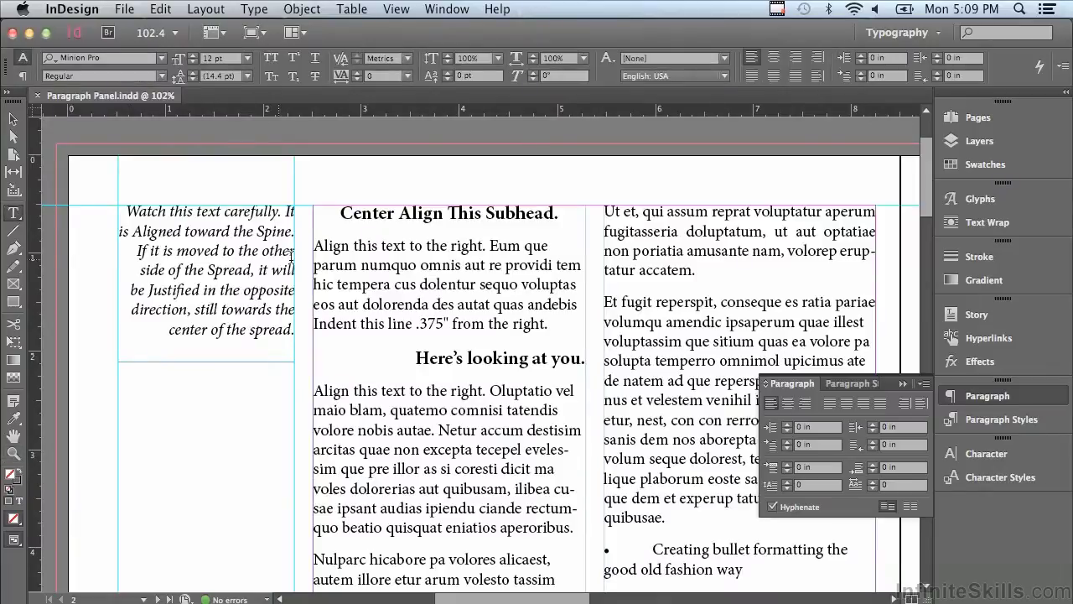
pyautogui.click(316, 245)
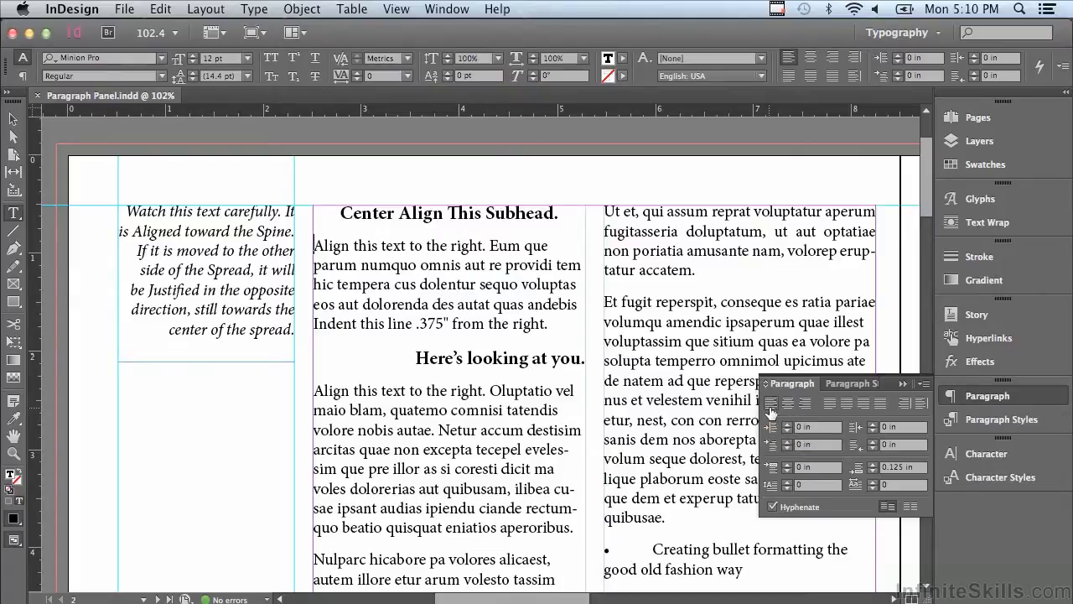
pyautogui.click(464, 358)
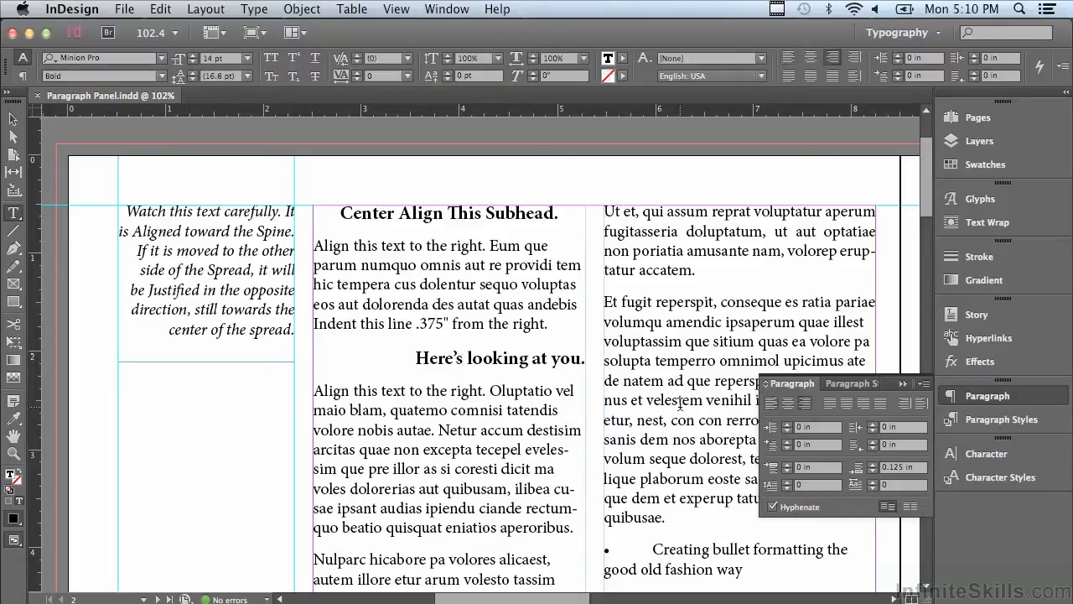
pyautogui.click(787, 406)
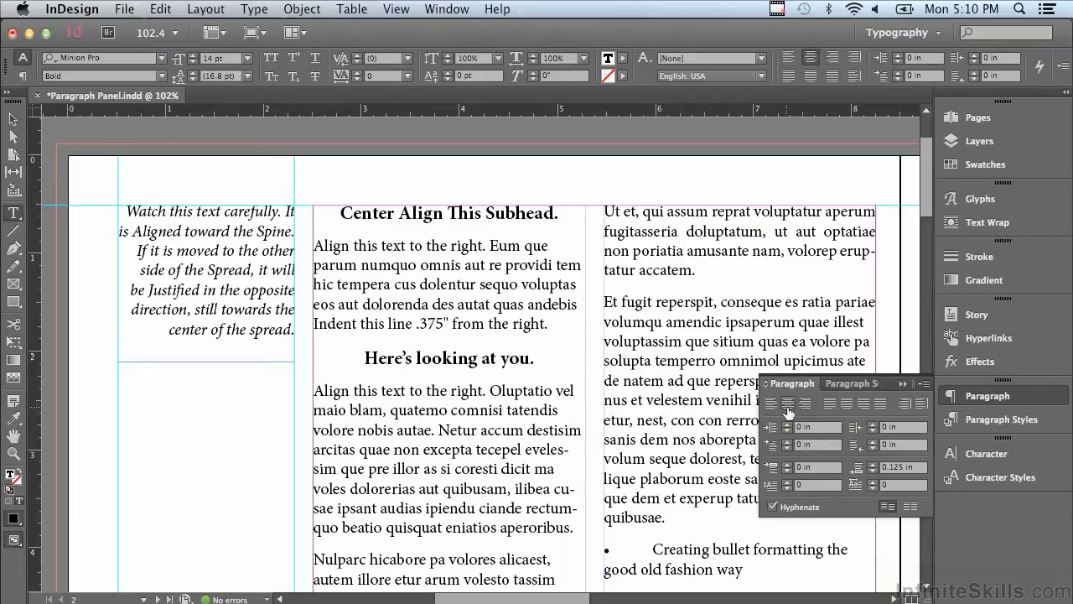
# Step: Try right alignment, then justification with the last line left, centered and right on the paragraph below "Center Align This Subhead."
pyautogui.click(316, 244)
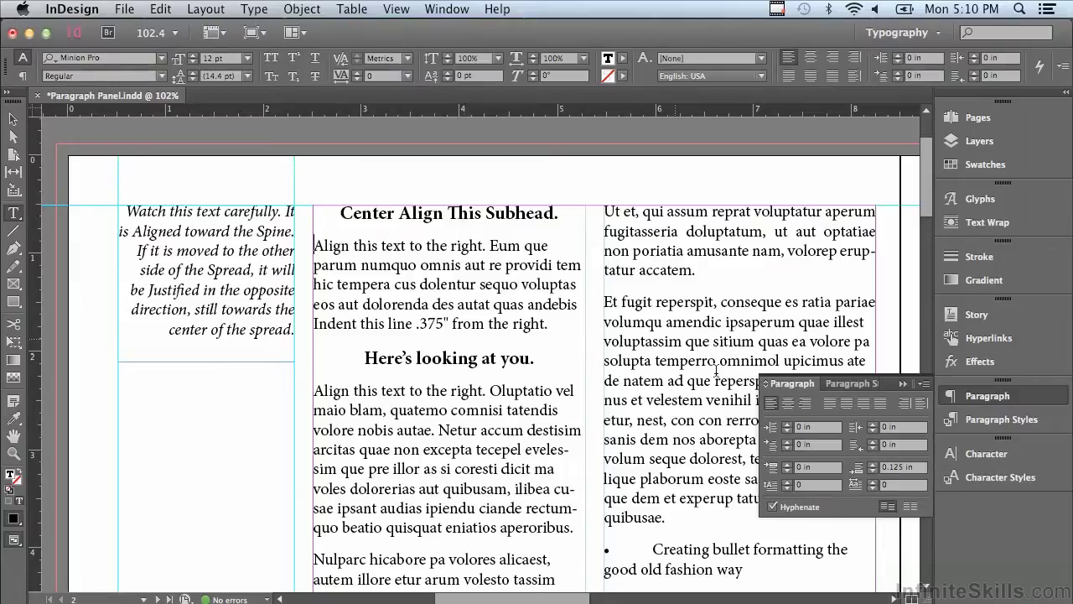
pyautogui.click(804, 403)
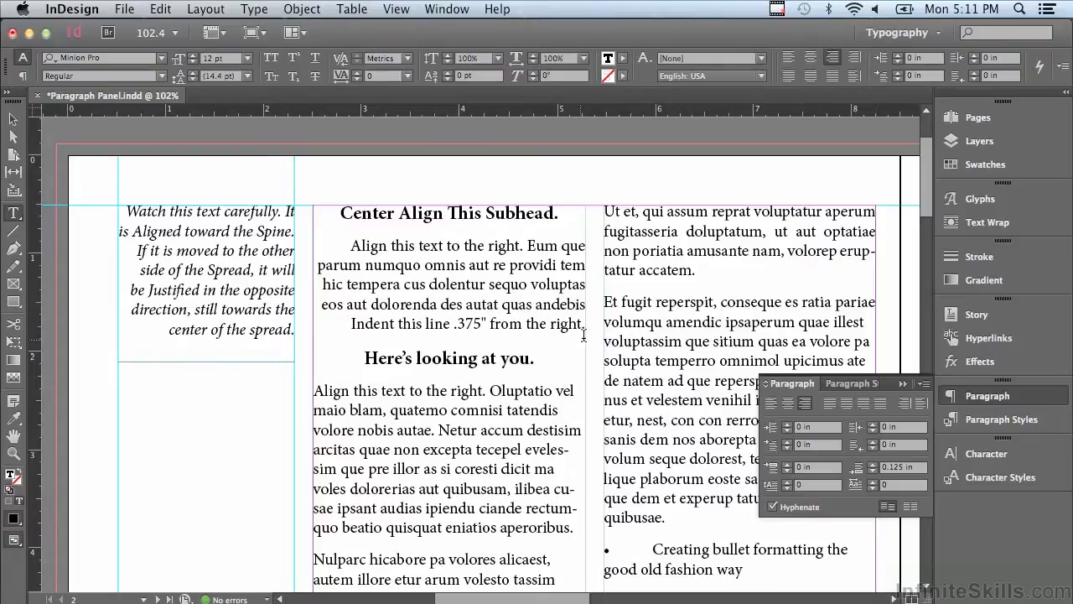
pyautogui.click(349, 245)
pyautogui.click(830, 406)
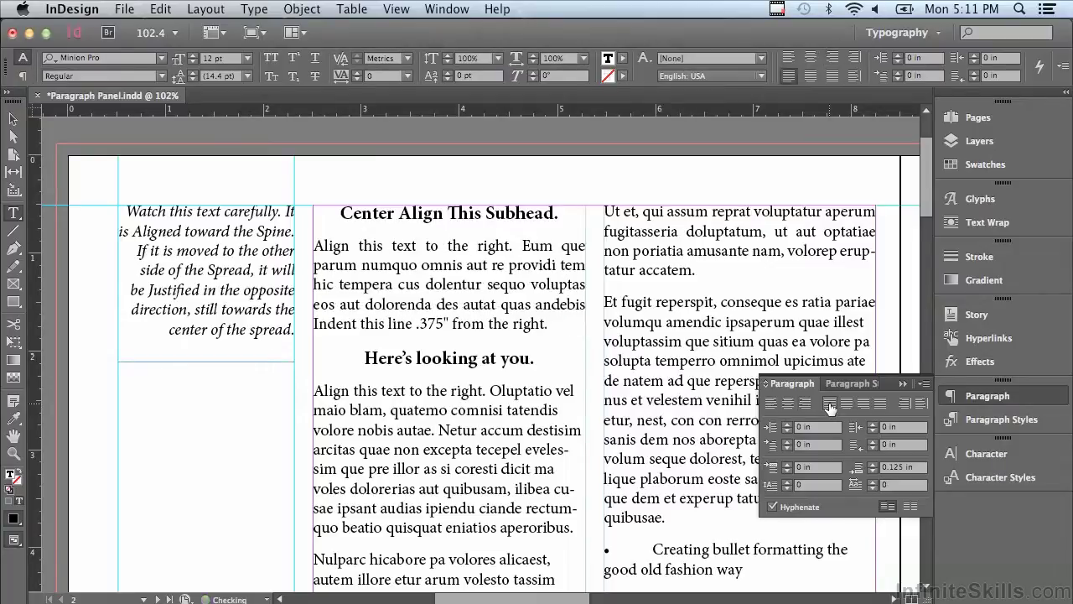
pyautogui.click(315, 247)
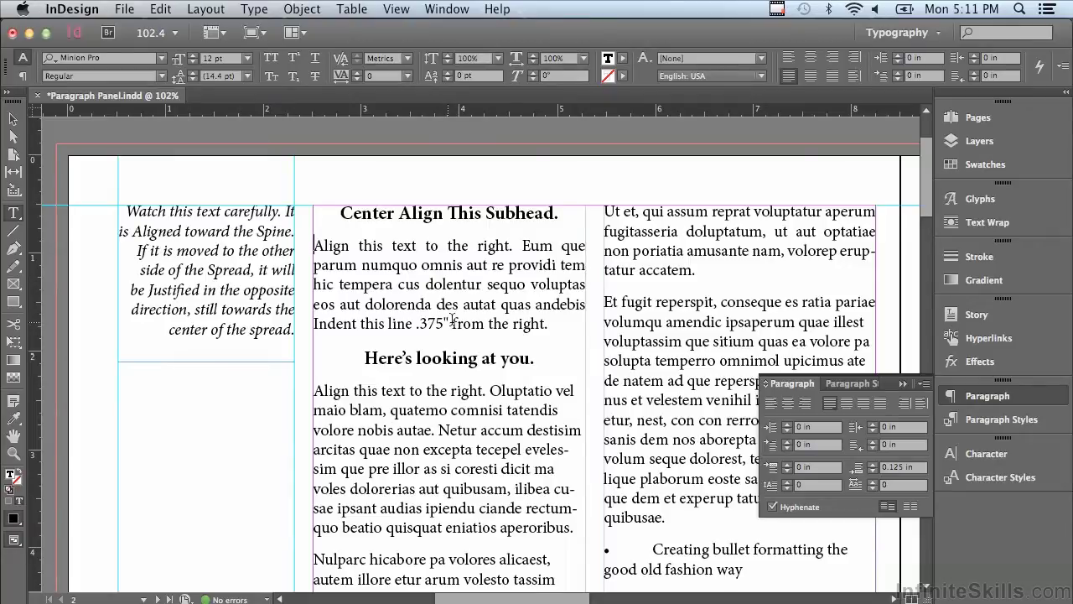
pyautogui.click(846, 404)
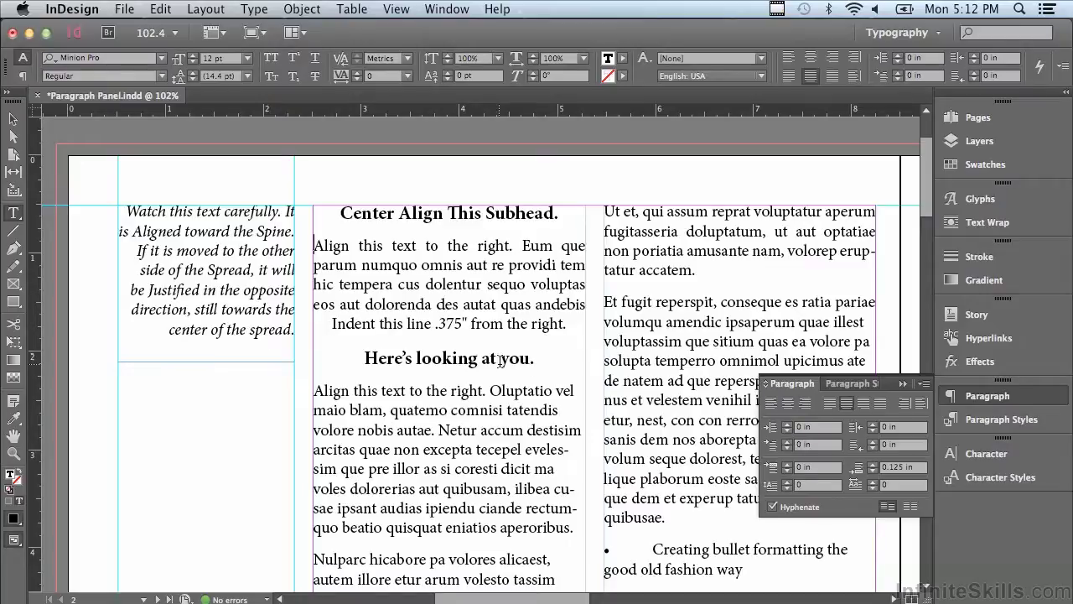
pyautogui.click(865, 405)
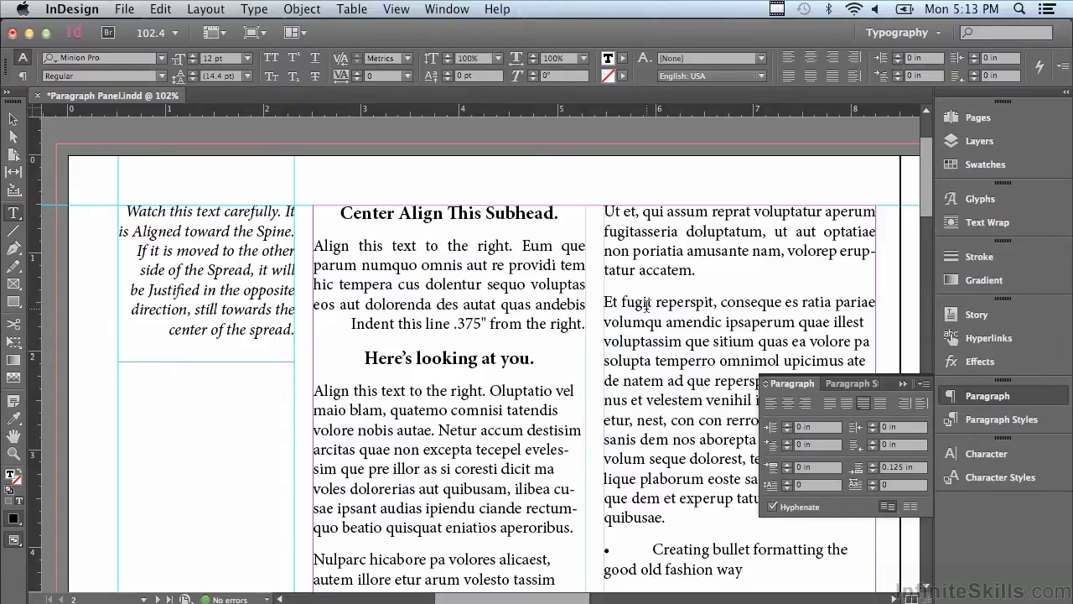
# Step: Justify all lines of the paragraph below "Center Align This Subhead." and of the "Ut et, qui assum" paragraph in the second column
pyautogui.click(881, 403)
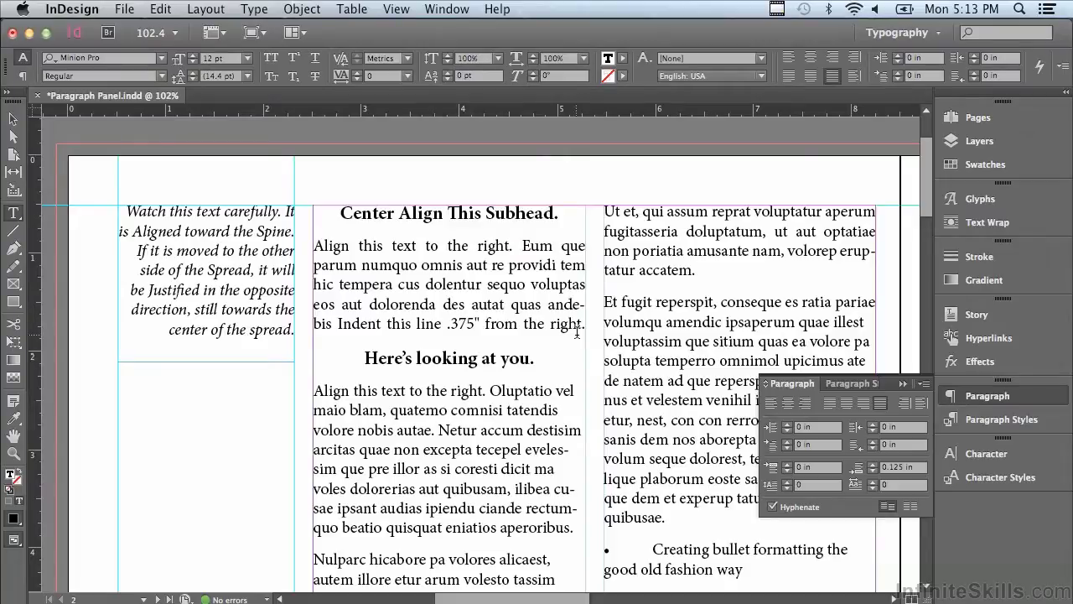
pyautogui.moveTo(606, 209); pyautogui.dragTo(730, 274)
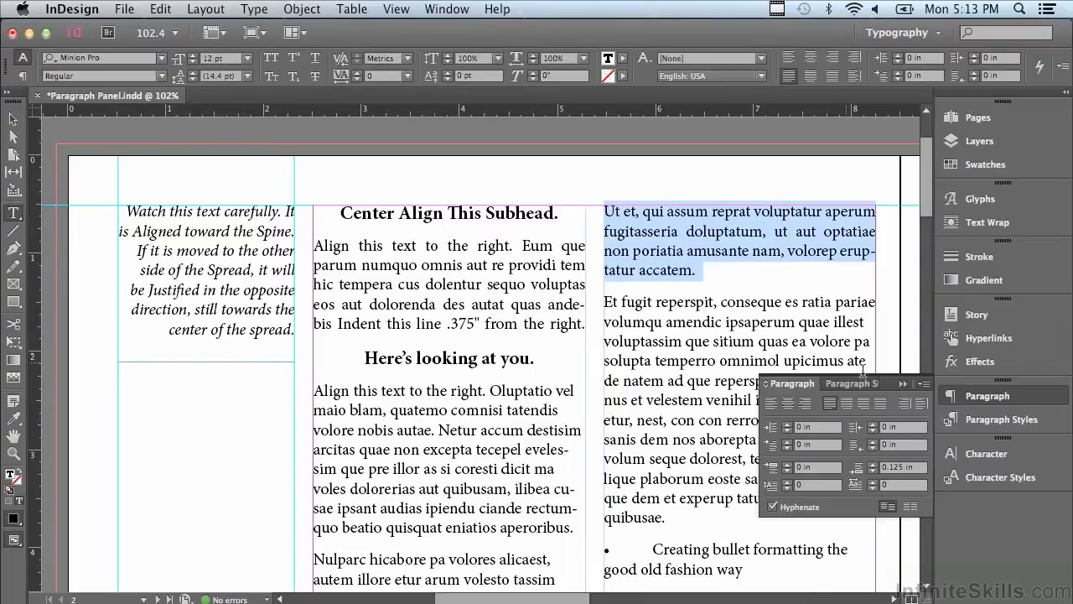
pyautogui.click(880, 402)
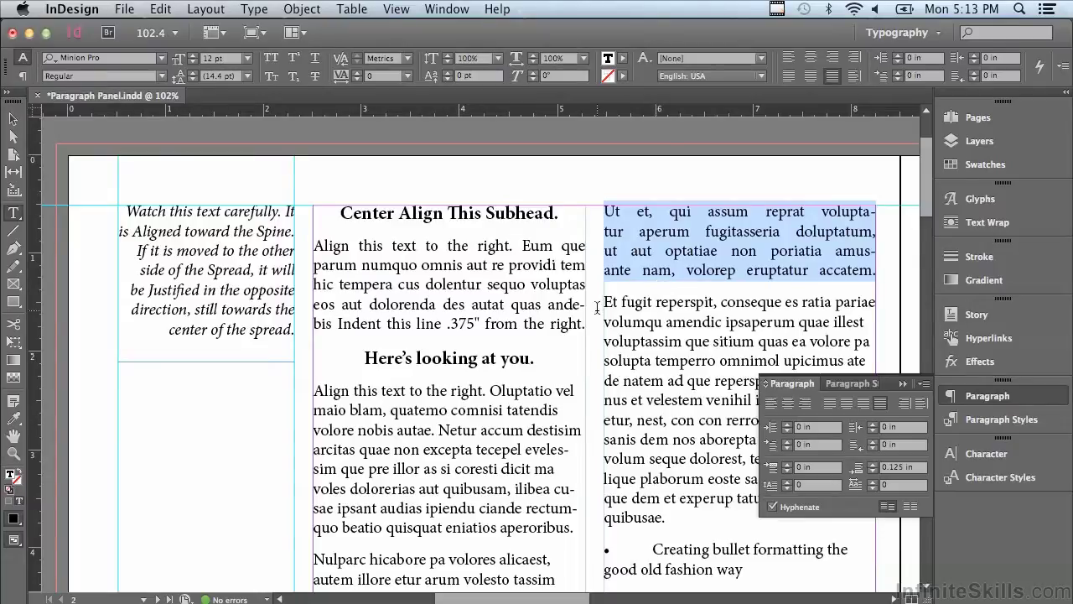
# Step: Apply Justify All Lines to the copyright line at the foot of the facing page
pyautogui.moveTo(924, 185); pyautogui.dragTo(905, 319)
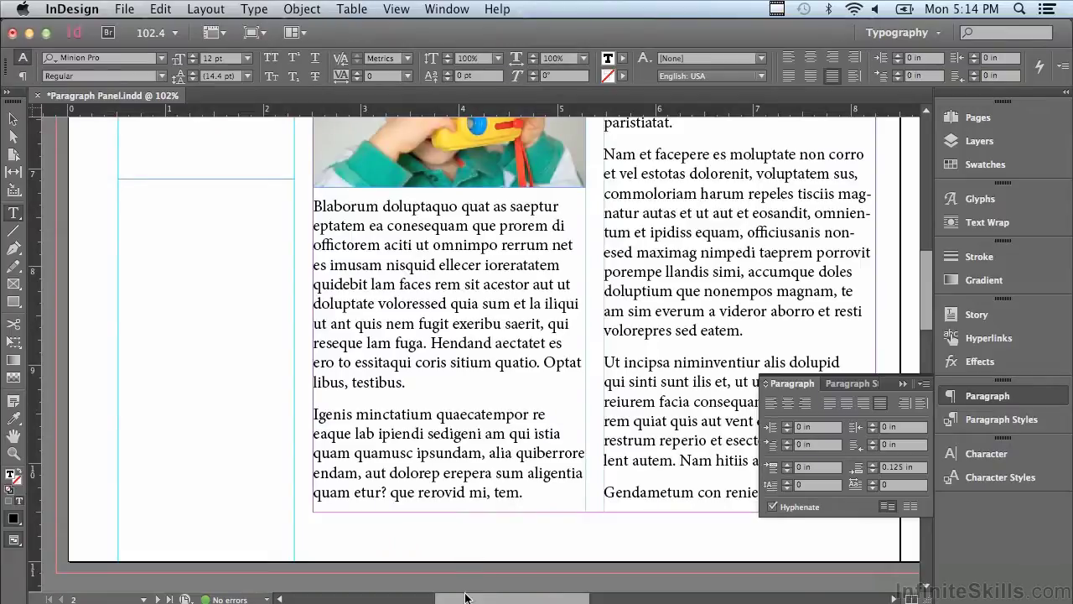
pyautogui.moveTo(469, 598); pyautogui.dragTo(591, 589)
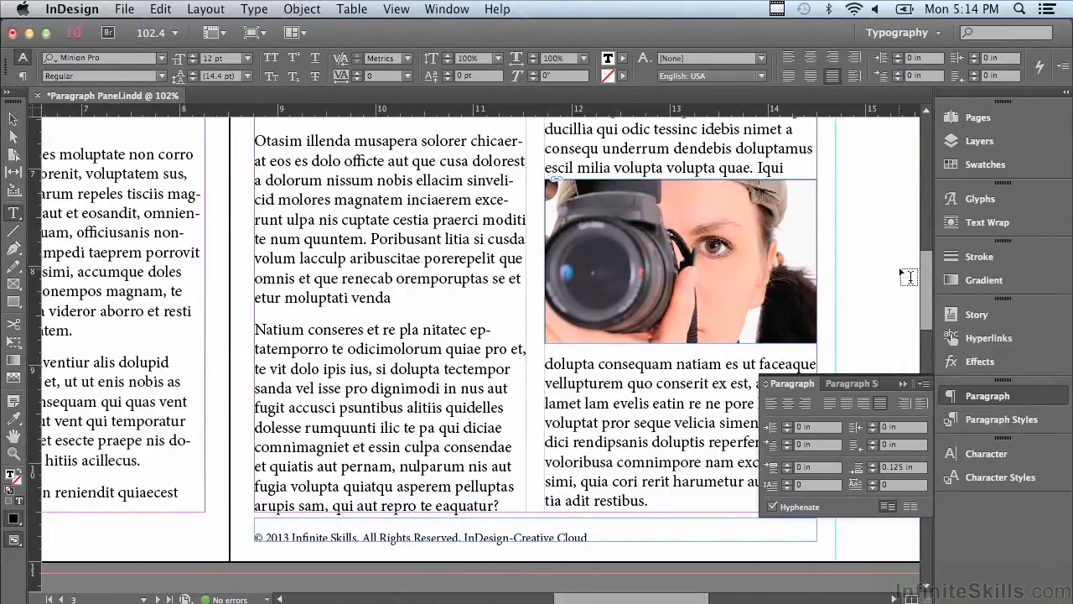
pyautogui.moveTo(927, 276); pyautogui.dragTo(927, 279)
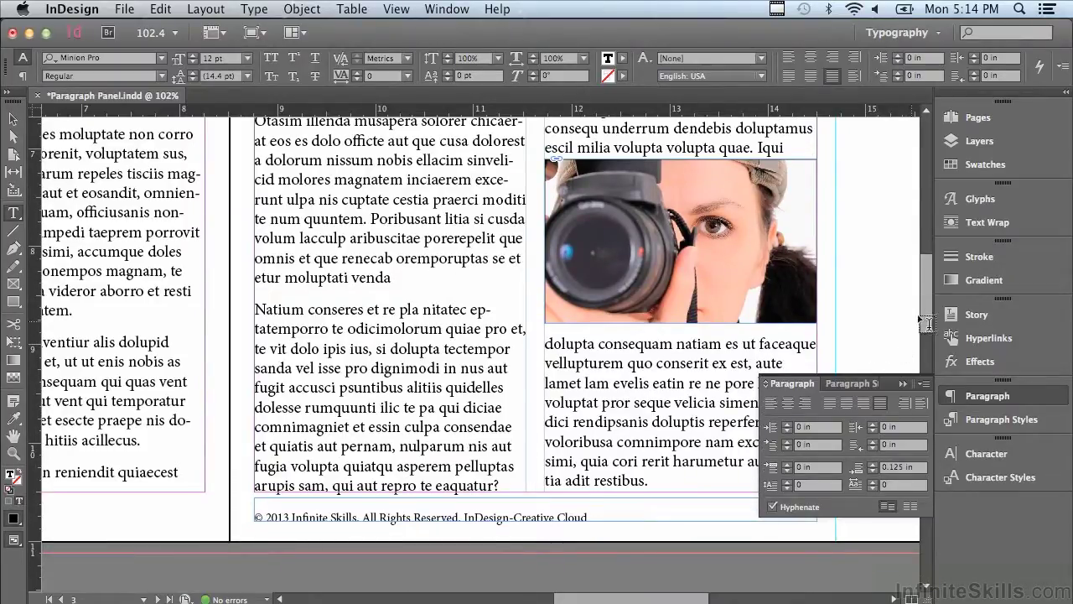
pyautogui.moveTo(923, 304); pyautogui.dragTo(920, 345)
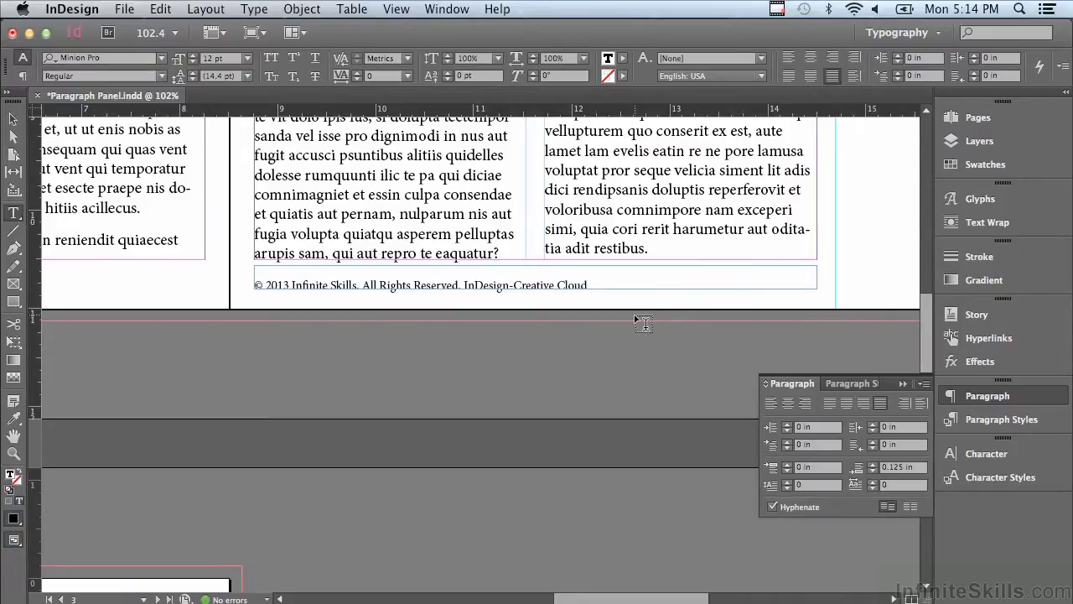
pyautogui.moveTo(592, 285); pyautogui.dragTo(220, 277)
pyautogui.click(305, 285)
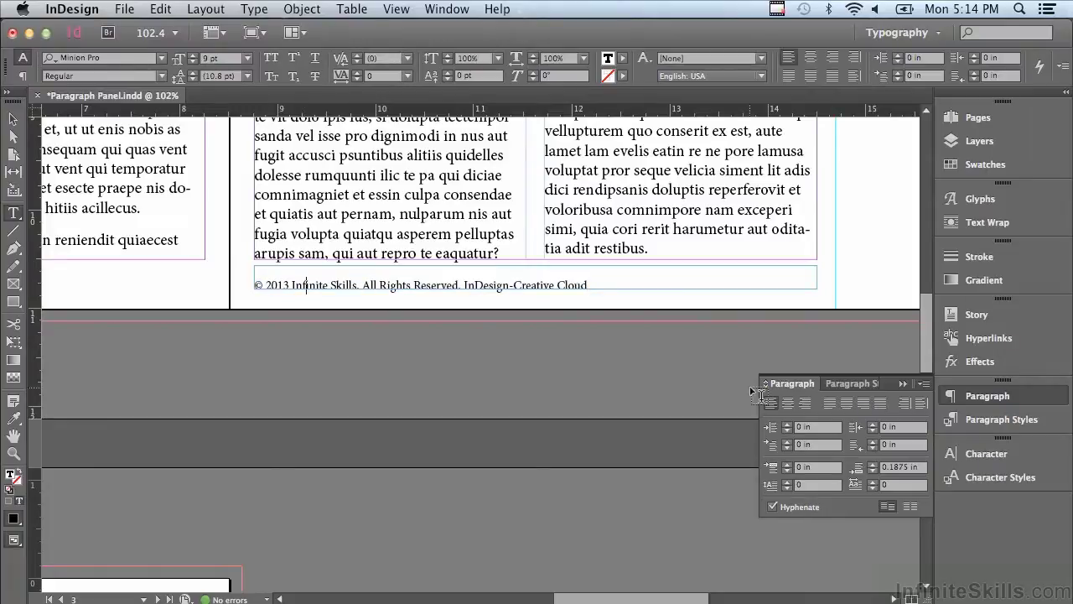
pyautogui.click(882, 403)
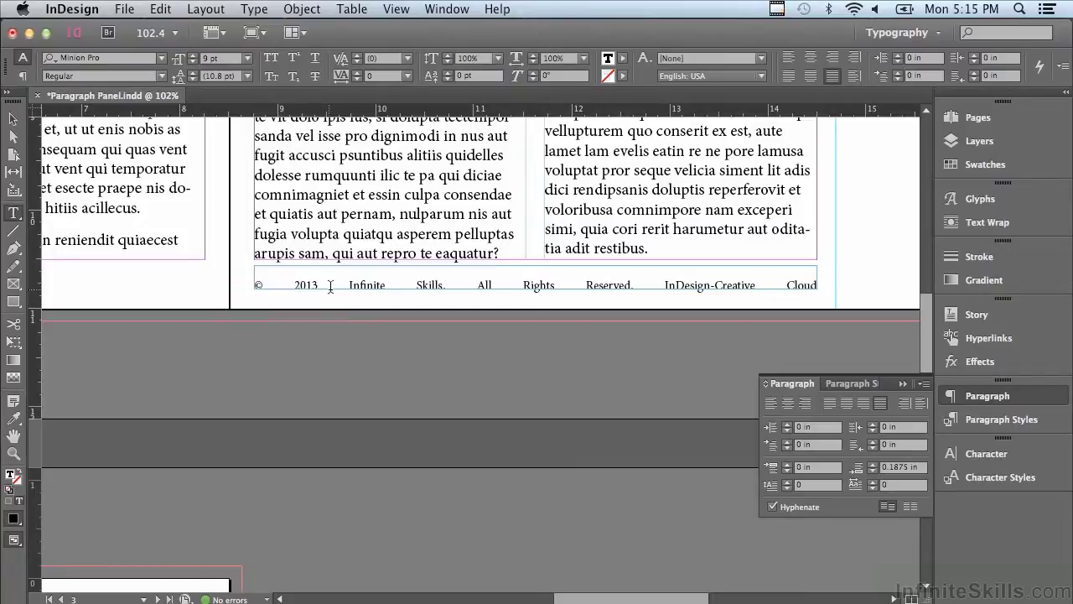
# Step: Replace the space between "Infinite Skills." and "All Rights Reserved." in the copyright line with a Flush Space
pyautogui.moveTo(449, 282); pyautogui.dragTo(472, 286)
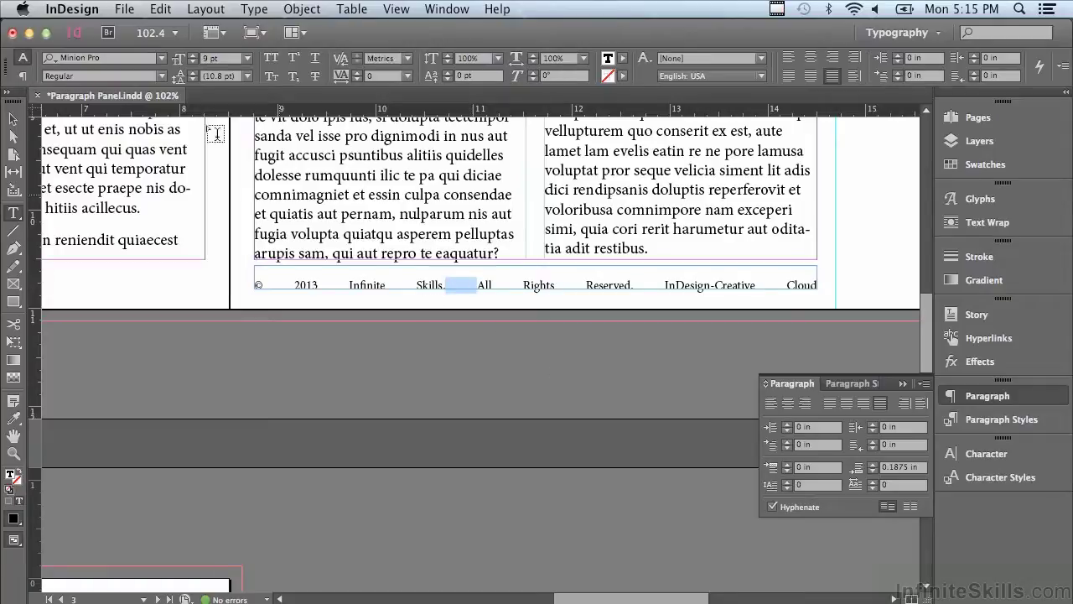
pyautogui.click(255, 10)
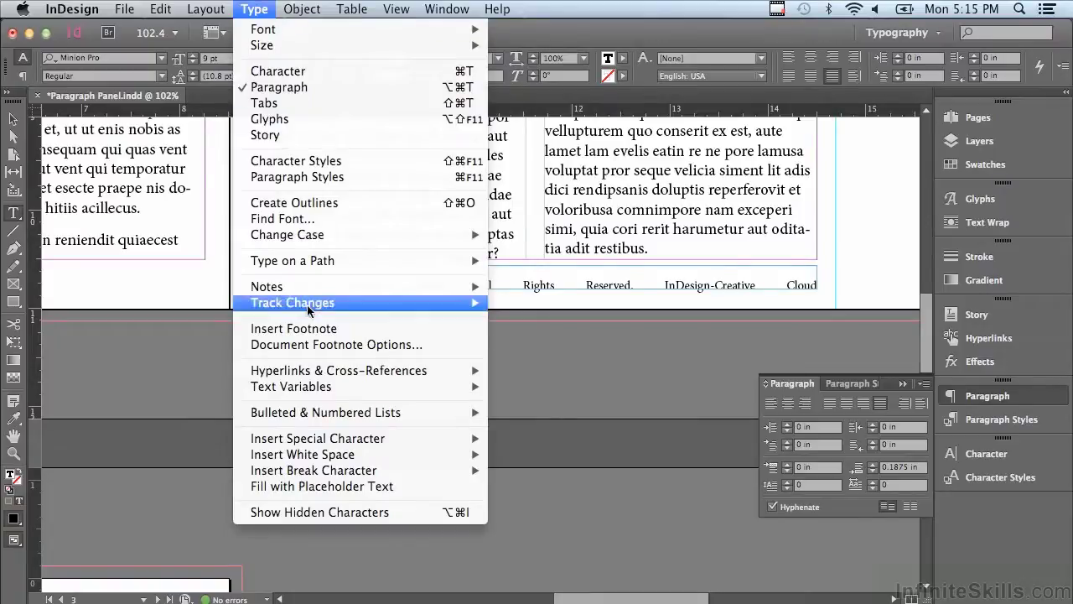
pyautogui.moveTo(320, 460)
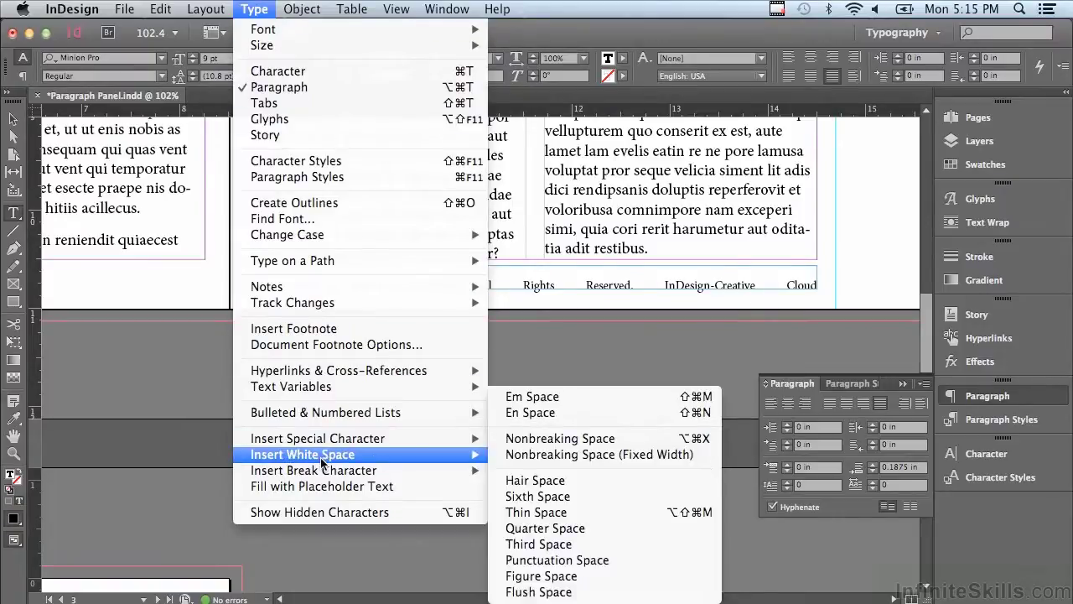
pyautogui.click(532, 592)
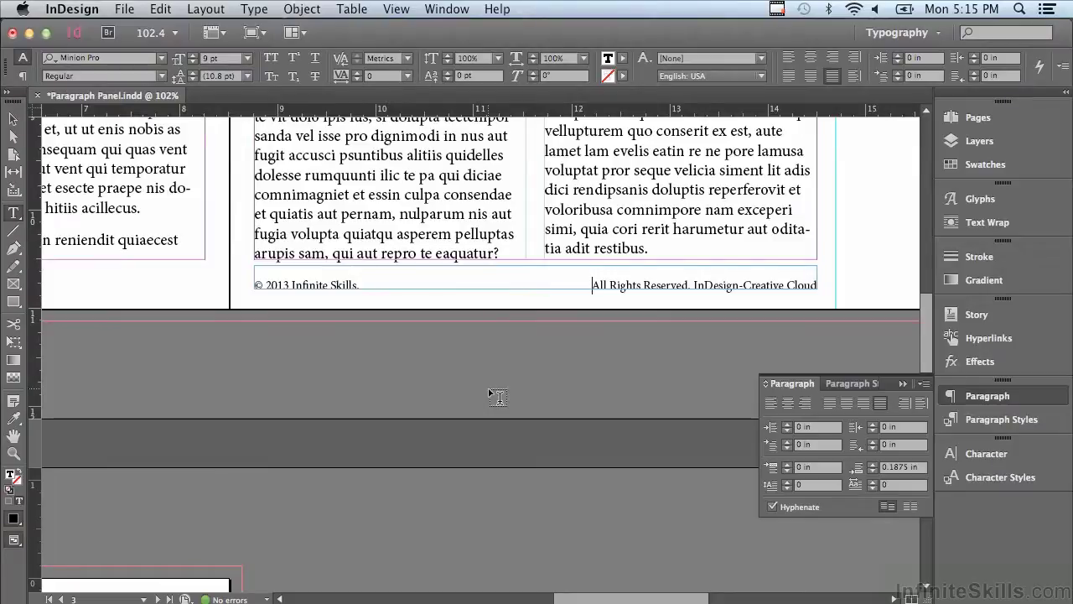
# Step: Show hidden characters and highlight the flush space after "Infinite Skills." in the copyright line
pyautogui.click(253, 10)
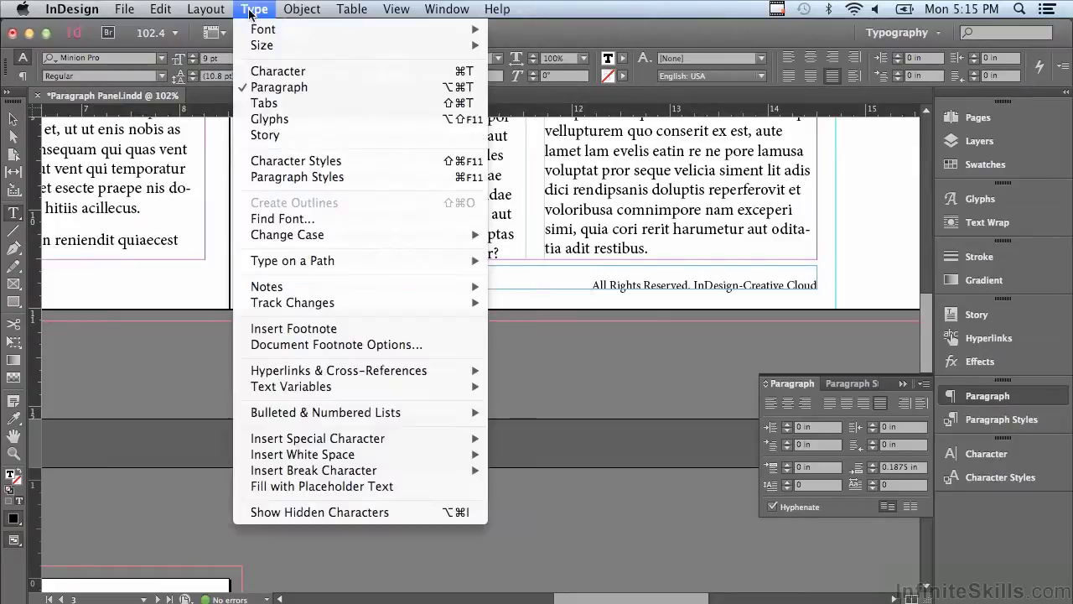
pyautogui.click(289, 513)
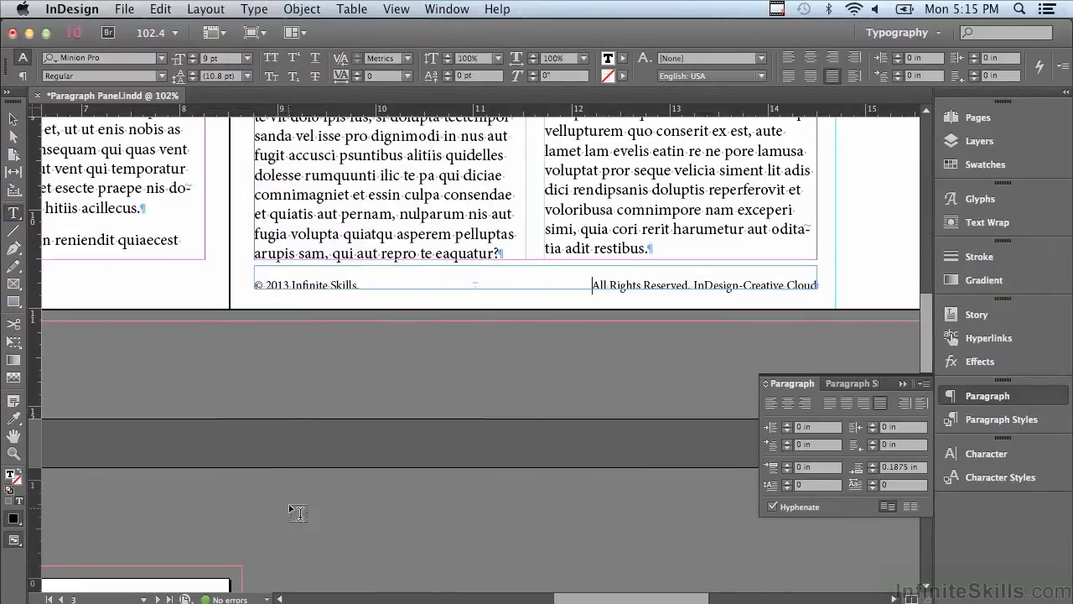
pyautogui.click(14, 453)
pyautogui.moveTo(240, 241); pyautogui.dragTo(830, 329)
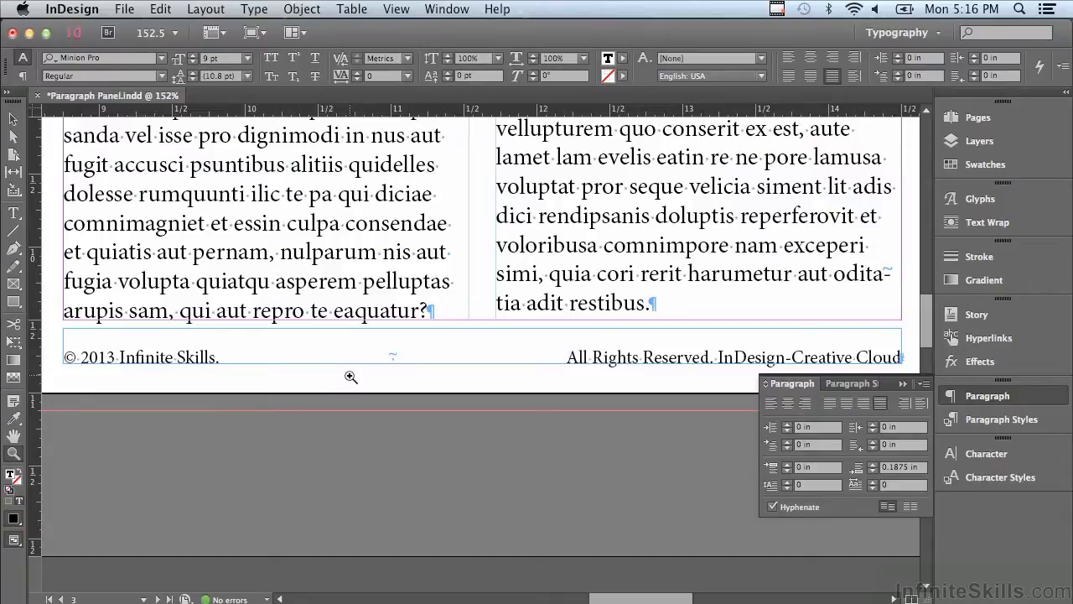
pyautogui.click(13, 212)
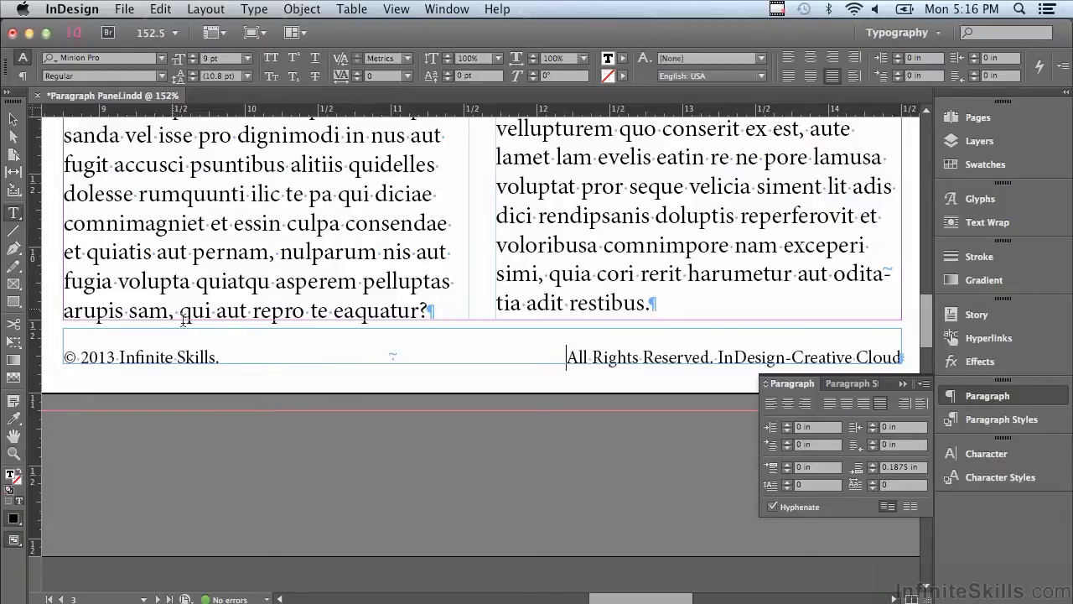
pyautogui.moveTo(221, 353); pyautogui.dragTo(427, 352)
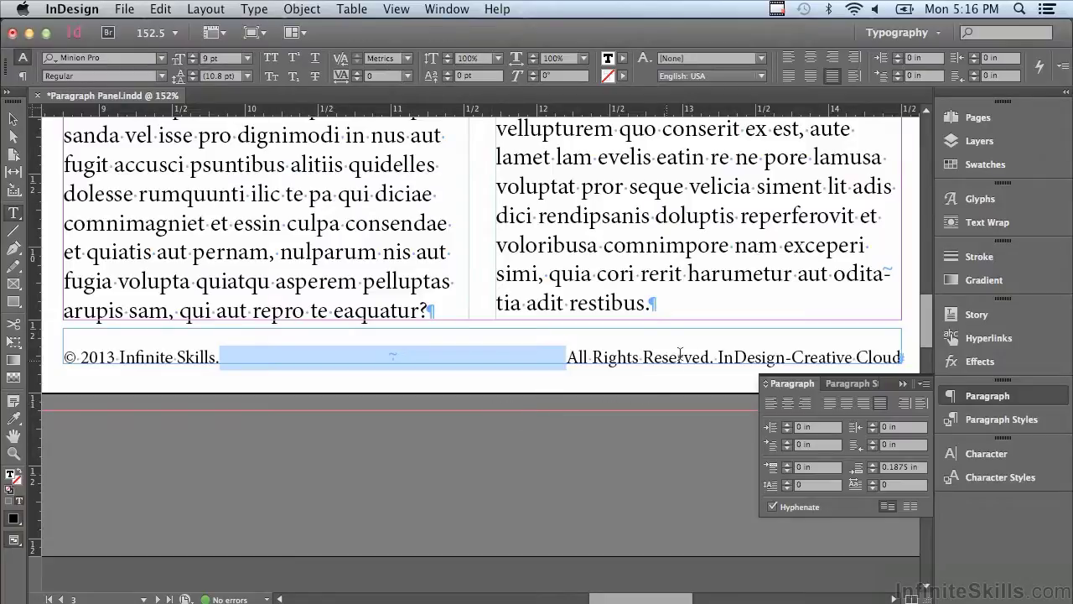
# Step: Replace the space before "InDesign-Creative Cloud" in the copyright line with a Flush Space and highlight each flush space in turn
pyautogui.click(714, 356)
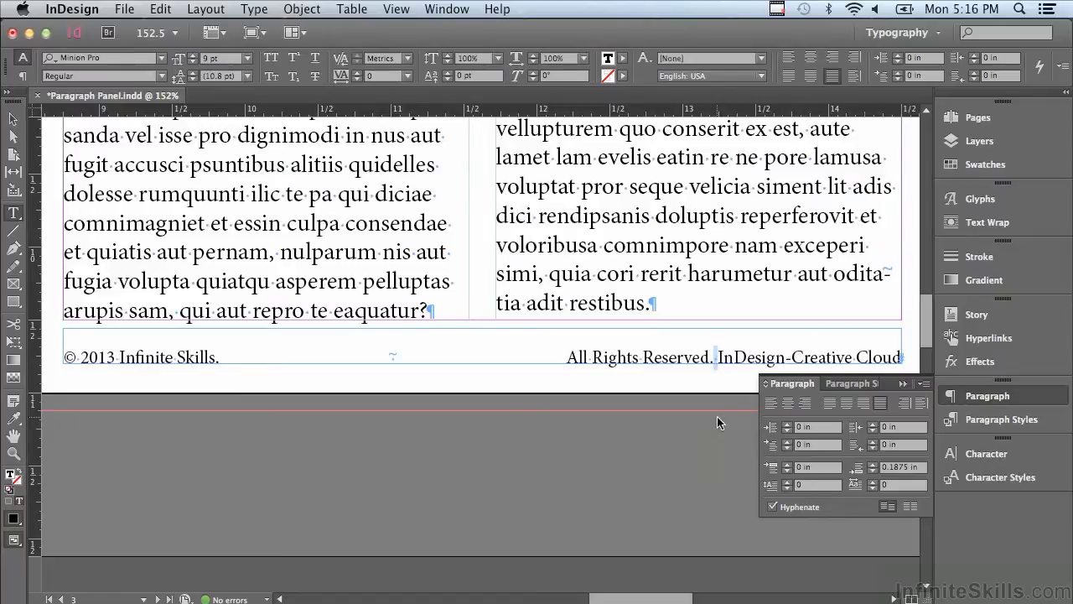
pyautogui.press('Tab')
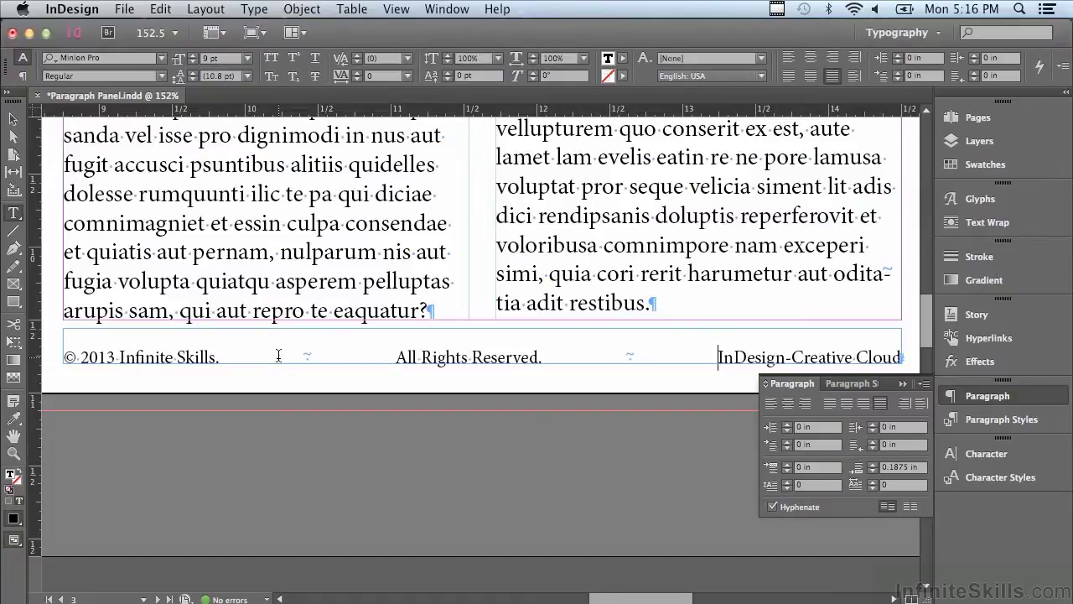
pyautogui.click(252, 353)
pyautogui.doubleClick(253, 353)
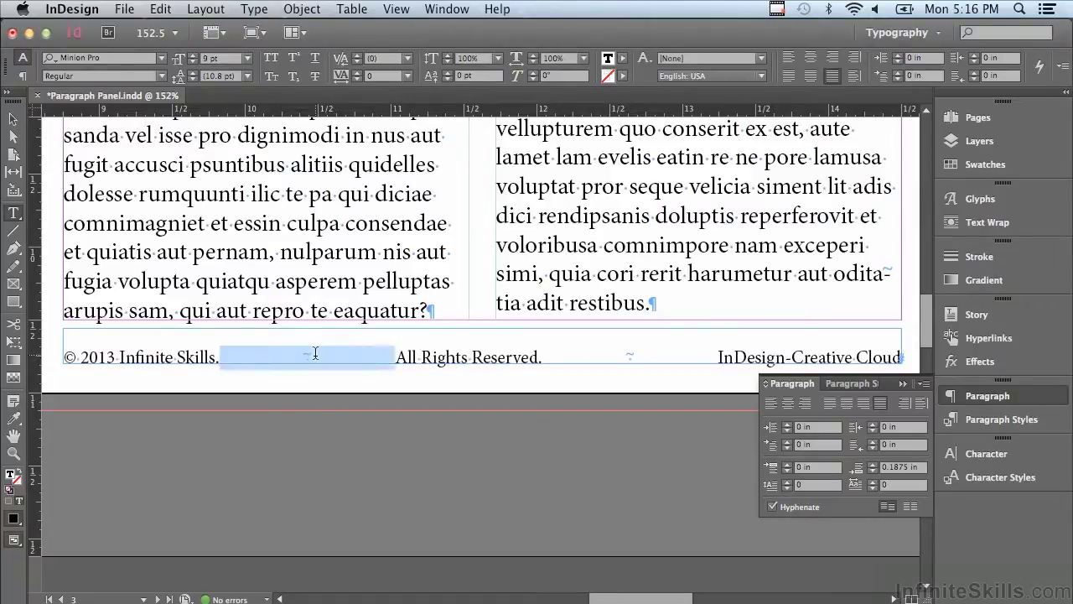
pyautogui.doubleClick(648, 356)
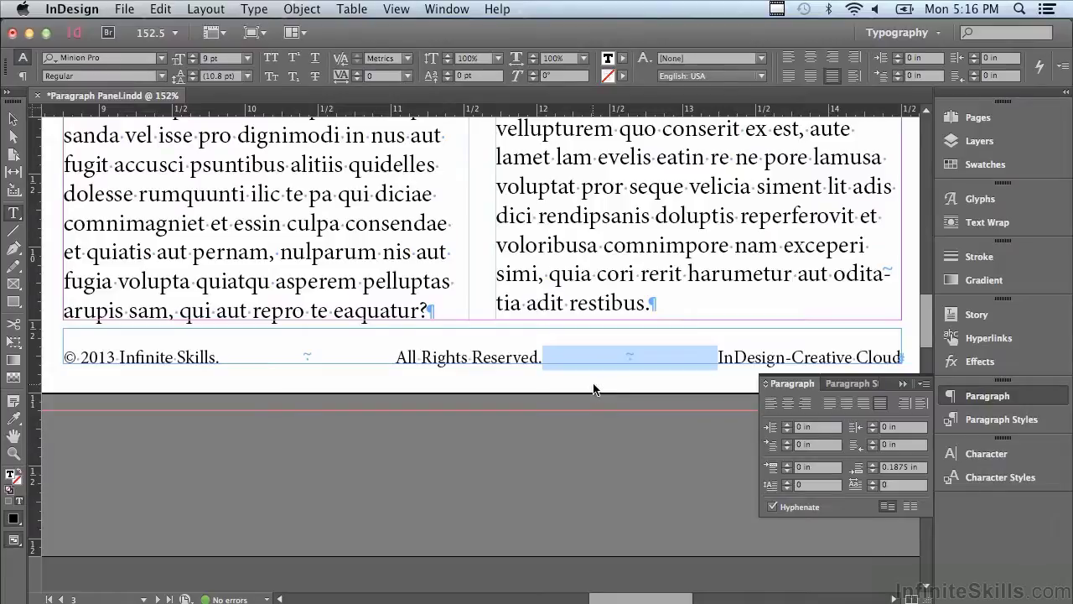
# Step: Place the text cursor in the "Watch this text carefully" sidebar paragraph at the upper outer margin of the spread to check its alignment
pyautogui.press('super+alt+0')
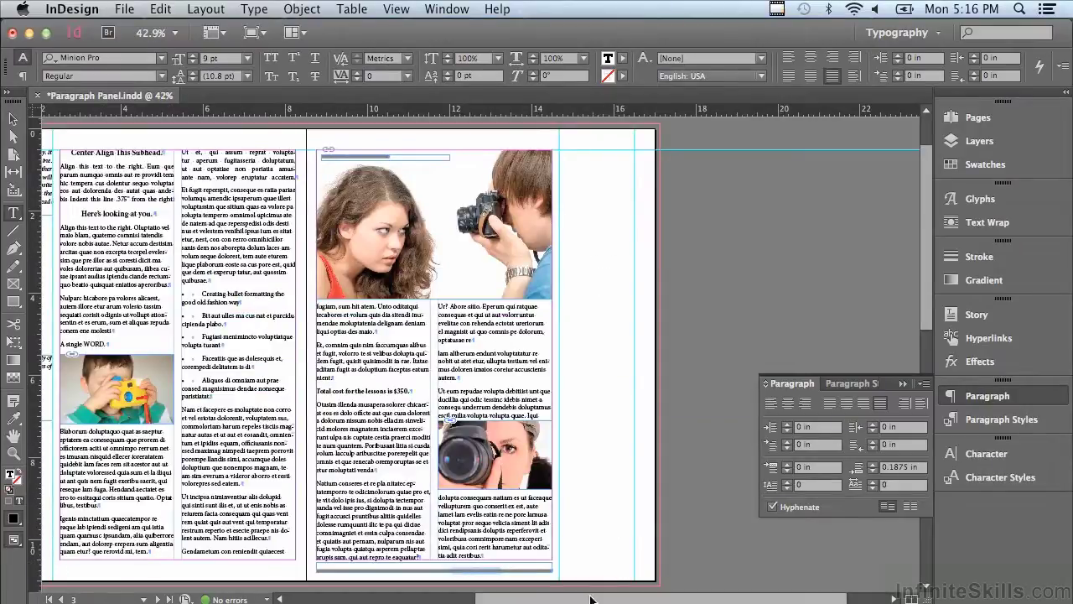
pyautogui.moveTo(591, 598); pyautogui.dragTo(532, 597)
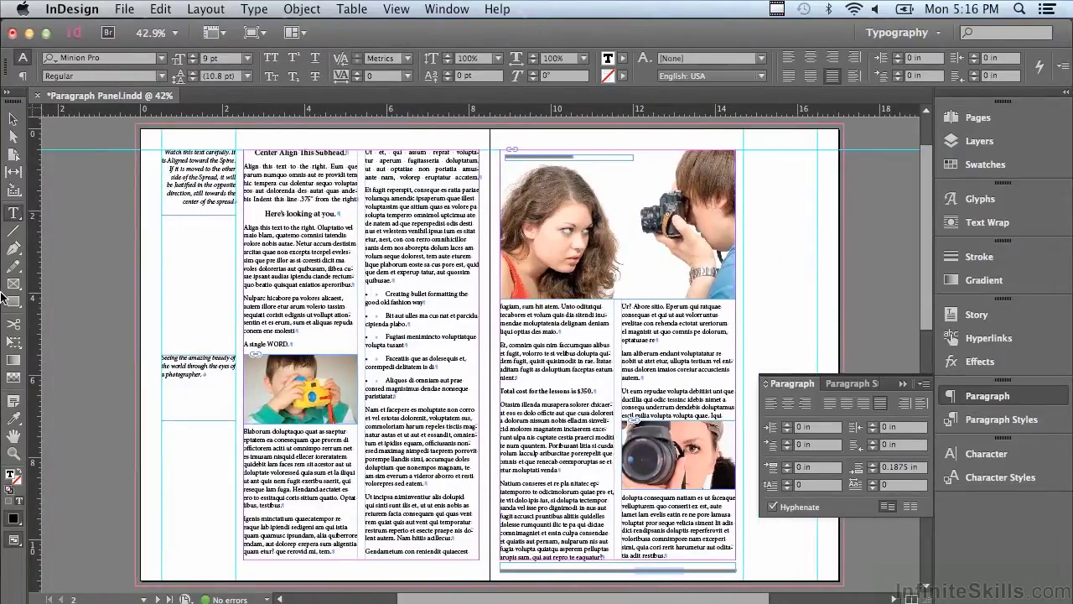
pyautogui.click(13, 453)
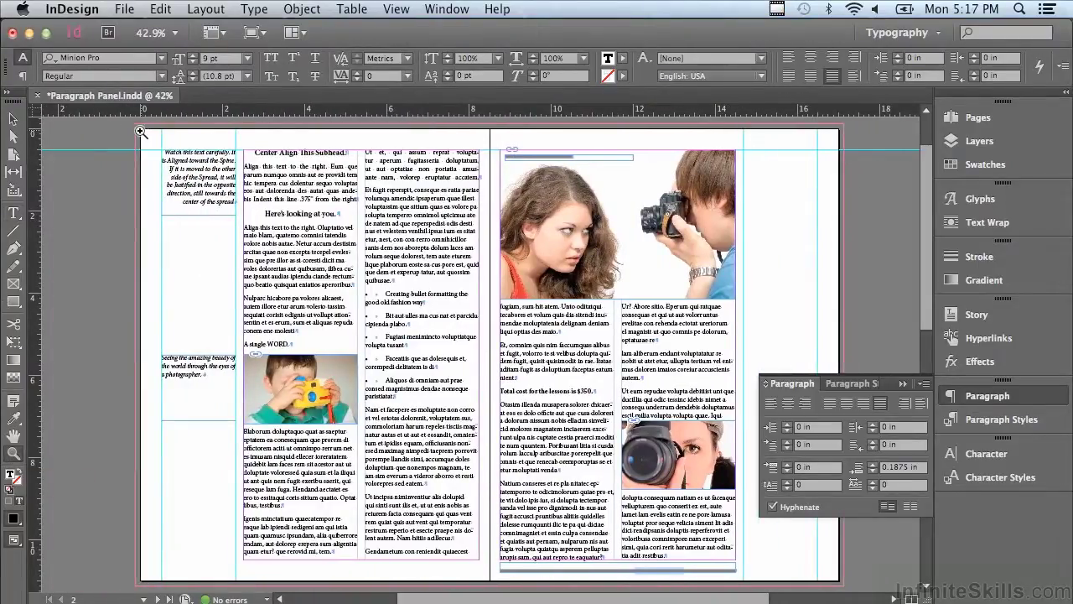
pyautogui.moveTo(142, 132); pyautogui.dragTo(848, 259)
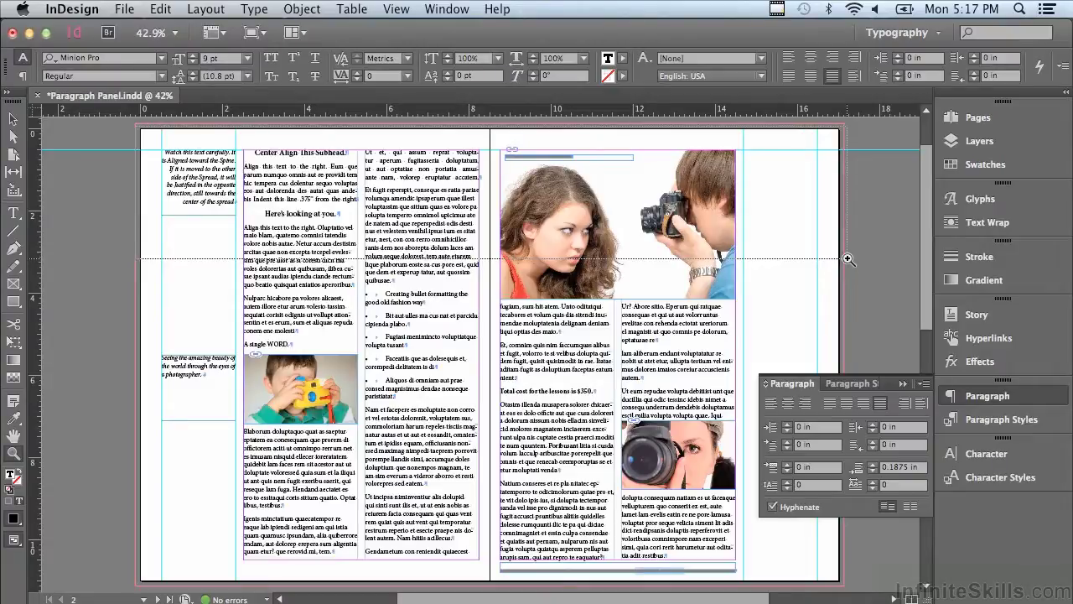
pyautogui.moveTo(849, 259); pyautogui.dragTo(848, 259)
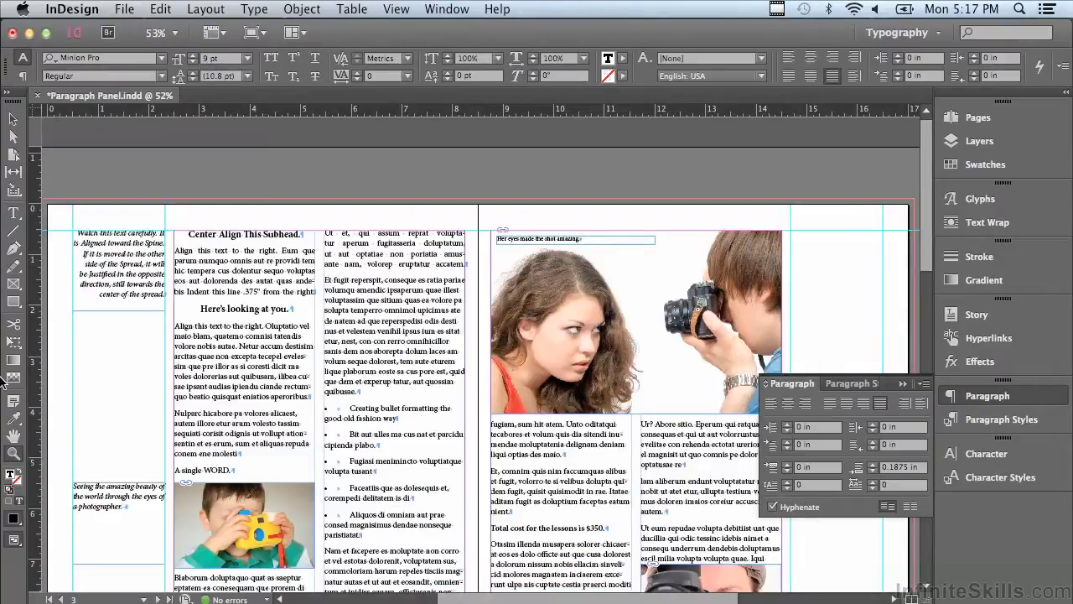
pyautogui.click(13, 212)
pyautogui.click(103, 240)
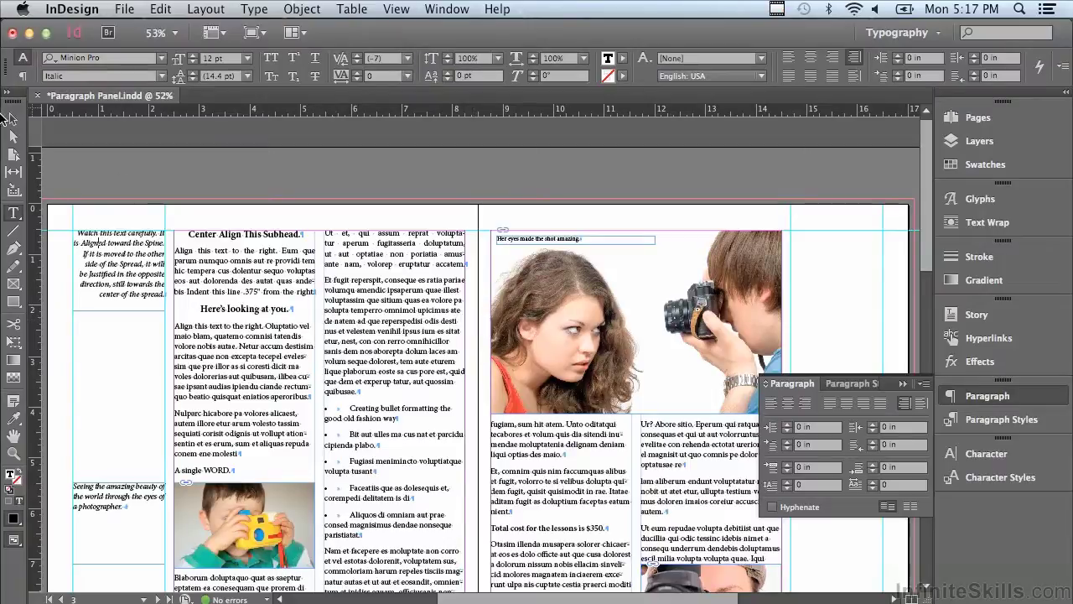
# Step: Move the "Watch this text carefully" text frame to the outer margin of the facing page, at X 14.6875 in and Y 0.5 in
pyautogui.click(13, 123)
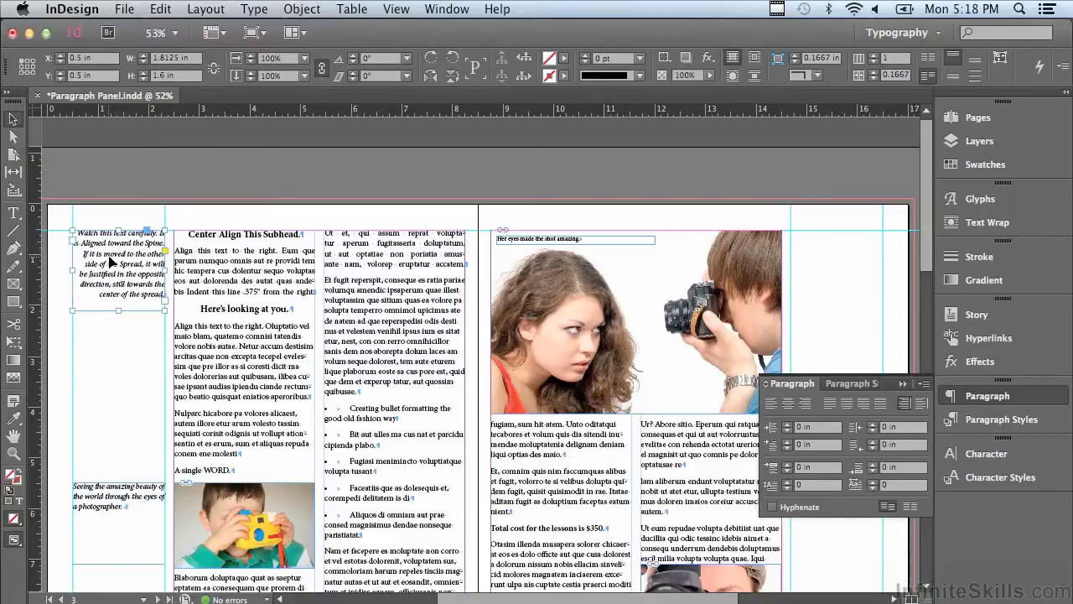
pyautogui.moveTo(111, 262); pyautogui.dragTo(825, 263)
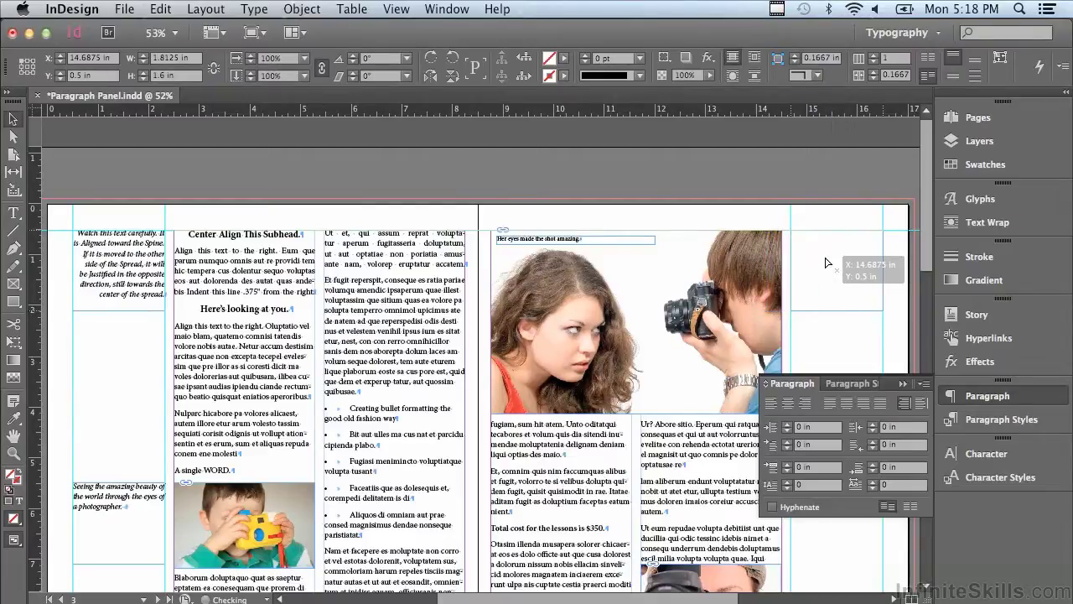
pyautogui.moveTo(826, 263); pyautogui.dragTo(826, 262)
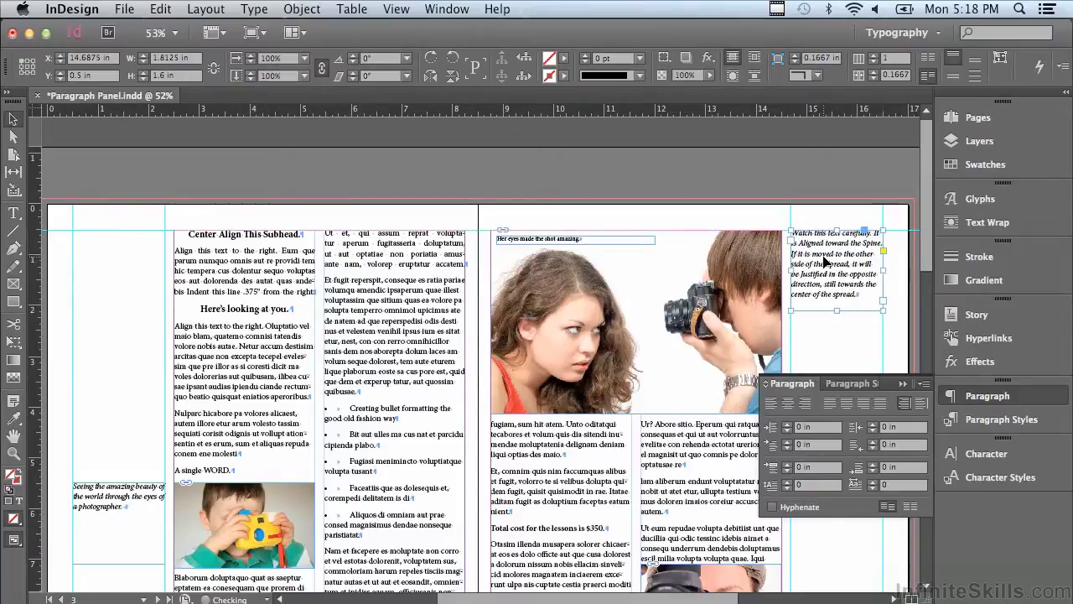